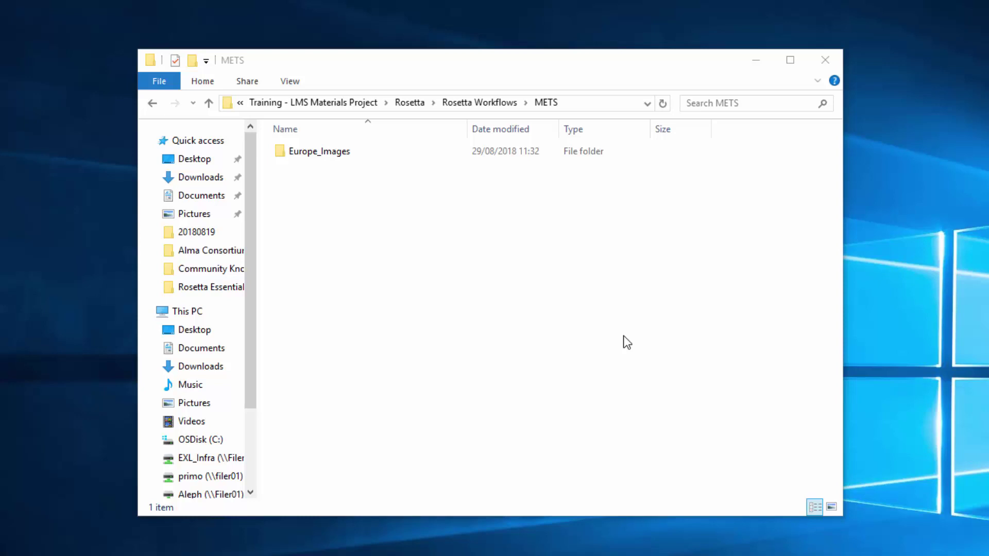
Step: Open the Europe_Images package folder inside the METS folder
{"action": "double_click", "coordinate": [312, 153]}
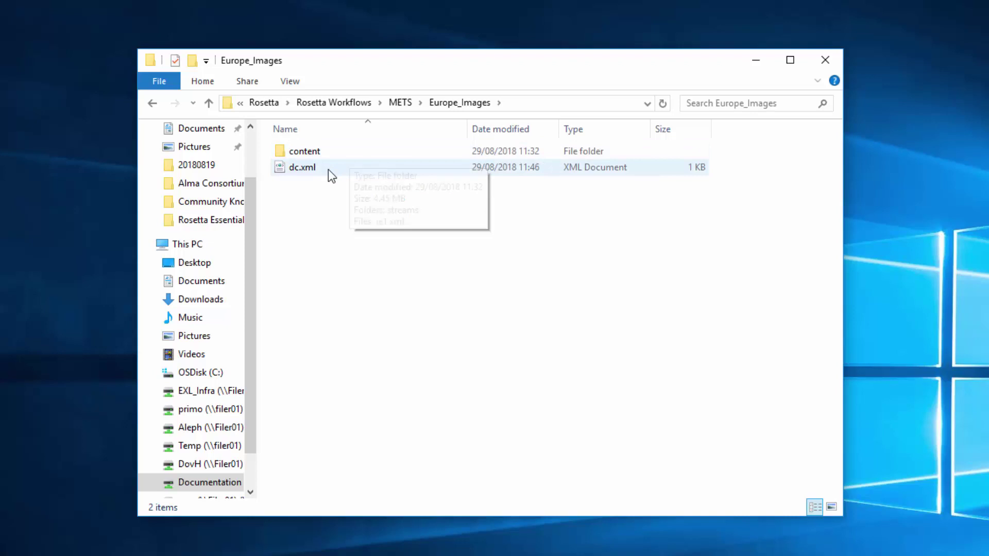
Step: Review dc.xml with its 'Europe Images' title in Notepad++, then set the editor aside
{"action": "right_click", "coordinate": [295, 174]}
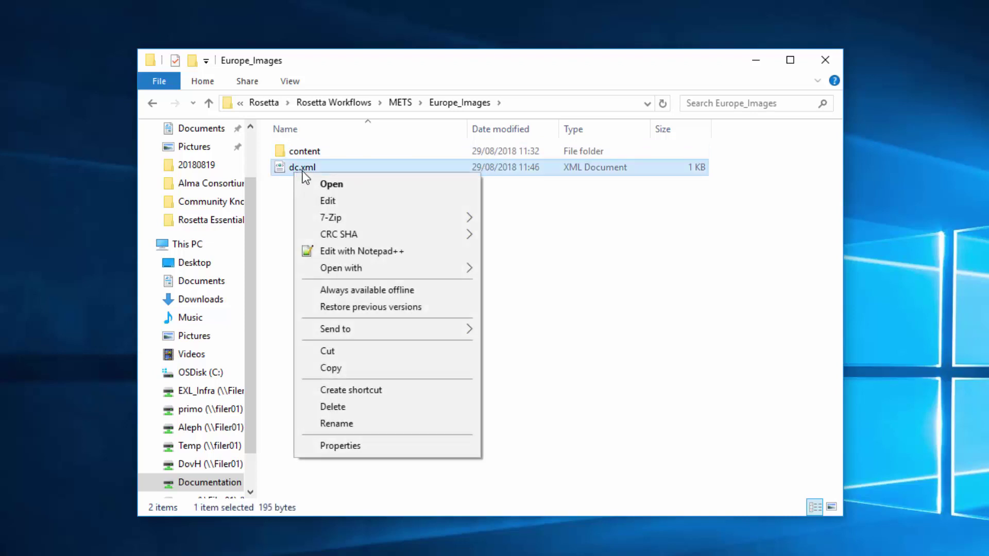
{"action": "left_click", "coordinate": [335, 251]}
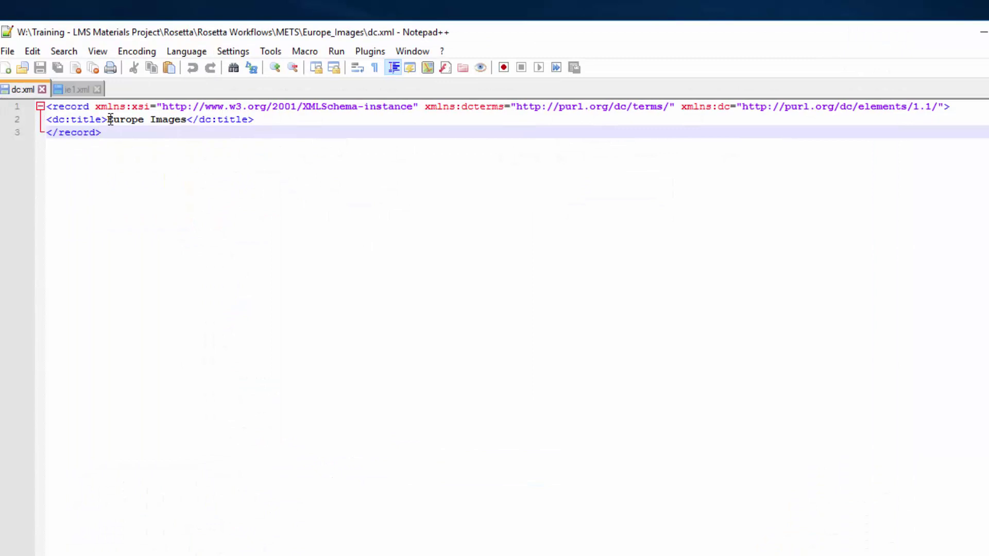
{"action": "left_click", "coordinate": [982, 33]}
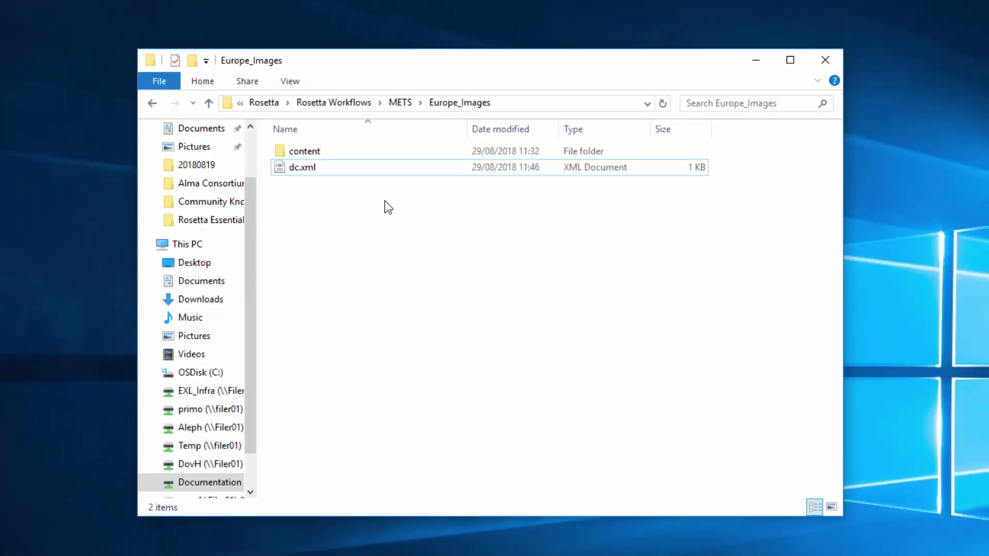
Step: Check the three TIF images in content\streams, then return to content and bring up ie1.xml's options
{"action": "double_click", "coordinate": [309, 152]}
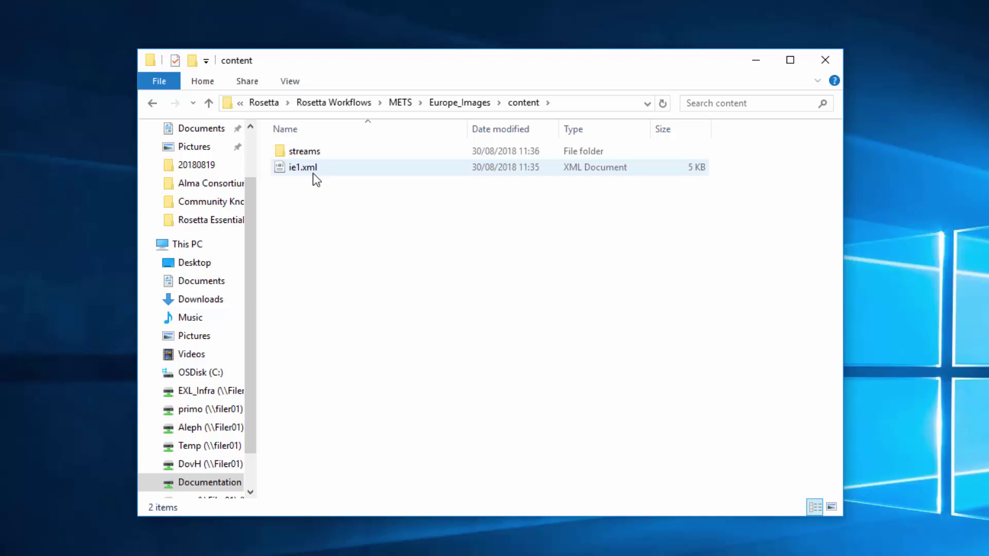
{"action": "left_click", "coordinate": [317, 152]}
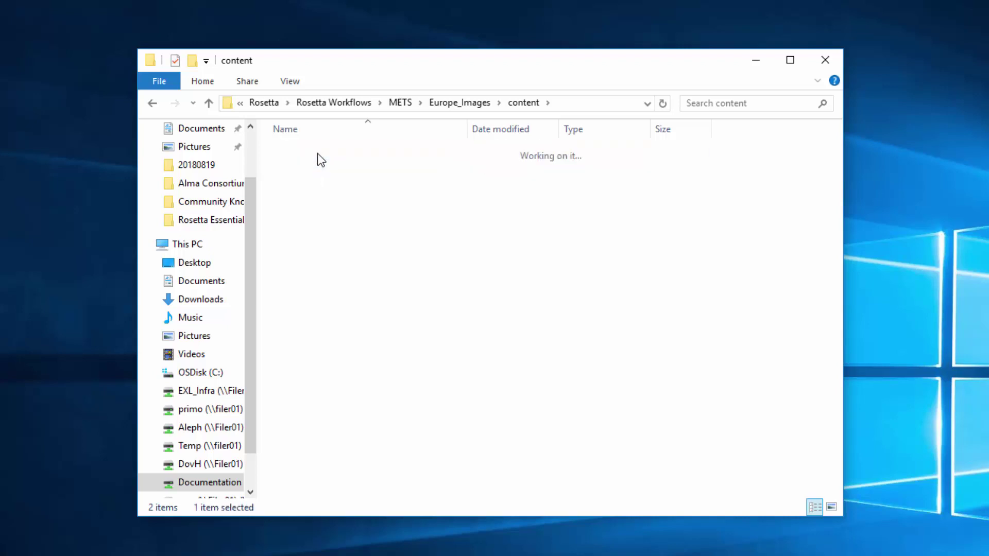
{"action": "double_click", "coordinate": [317, 153]}
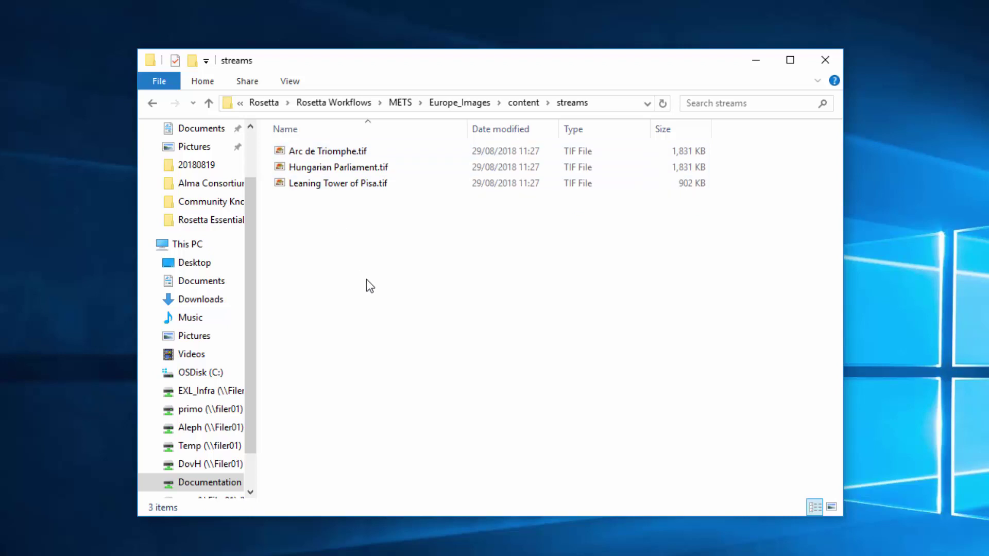
{"action": "left_click", "coordinate": [519, 104]}
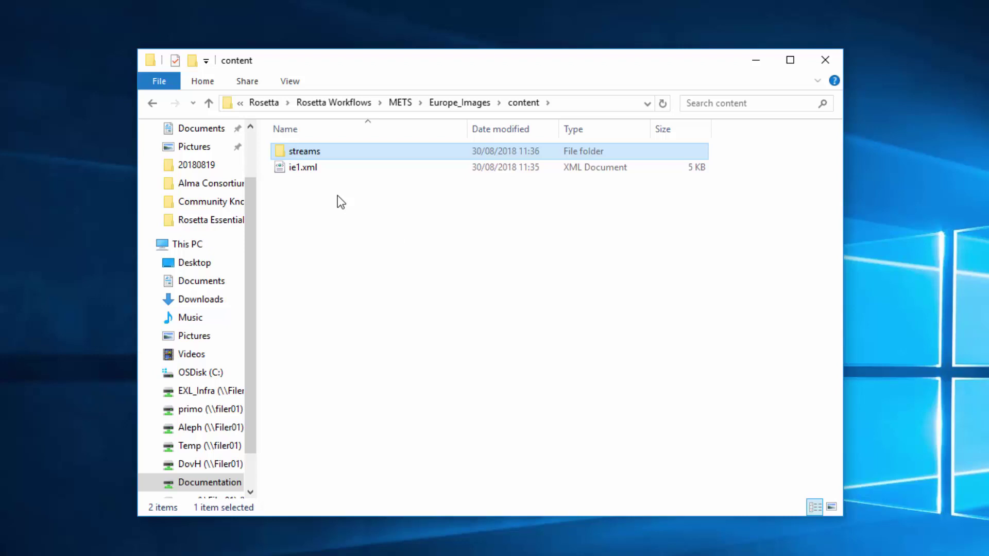
{"action": "right_click", "coordinate": [309, 174]}
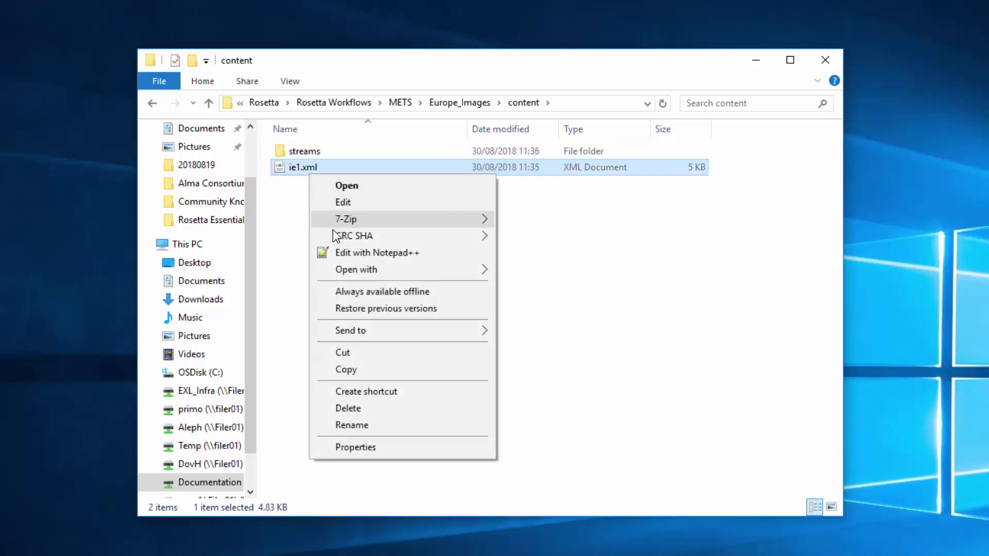
Step: Open ie1.xml in Notepad++, inspect the ie-dmd and ie-amd sections, and unfold rep1-amd and rep2-amd
{"action": "left_click", "coordinate": [355, 252]}
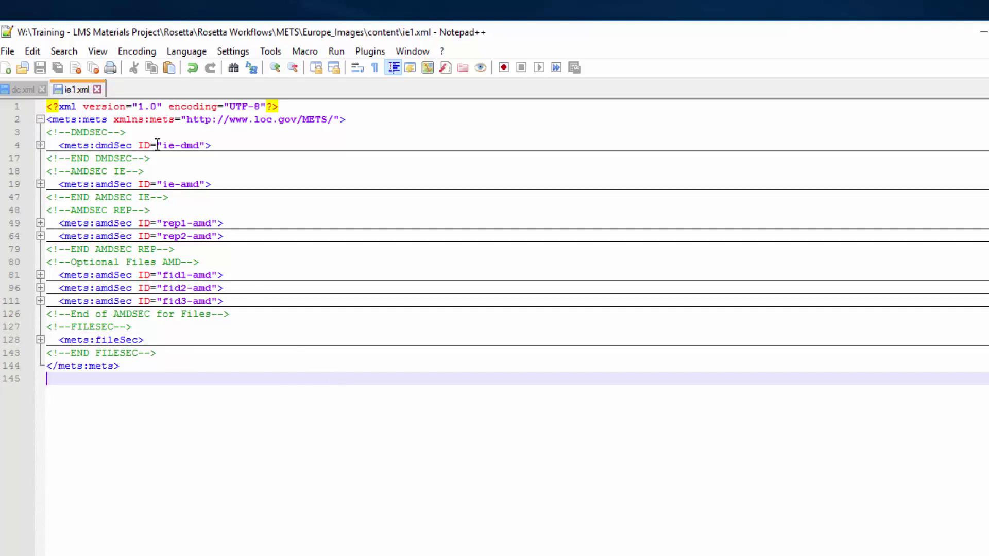
{"action": "left_click", "coordinate": [38, 145]}
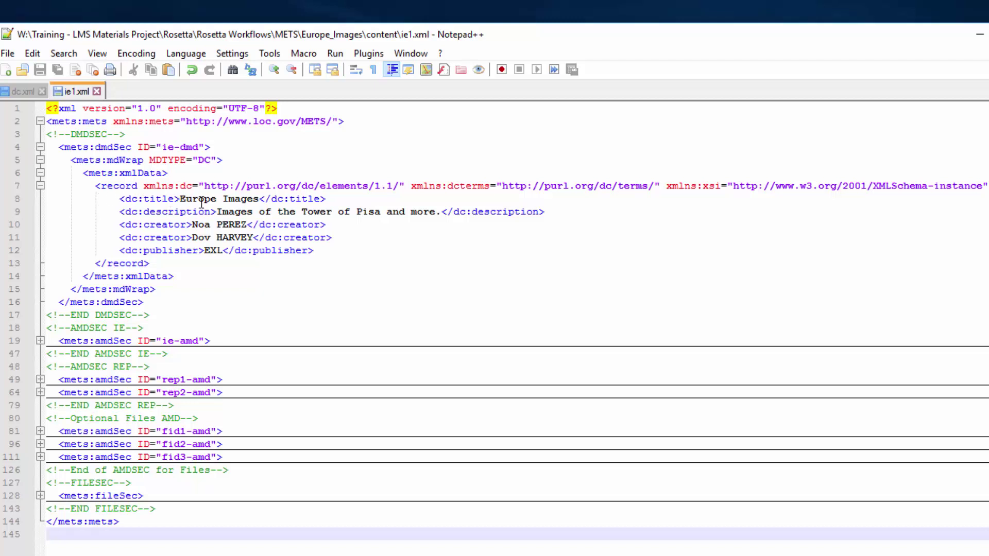
{"action": "left_click", "coordinate": [40, 147]}
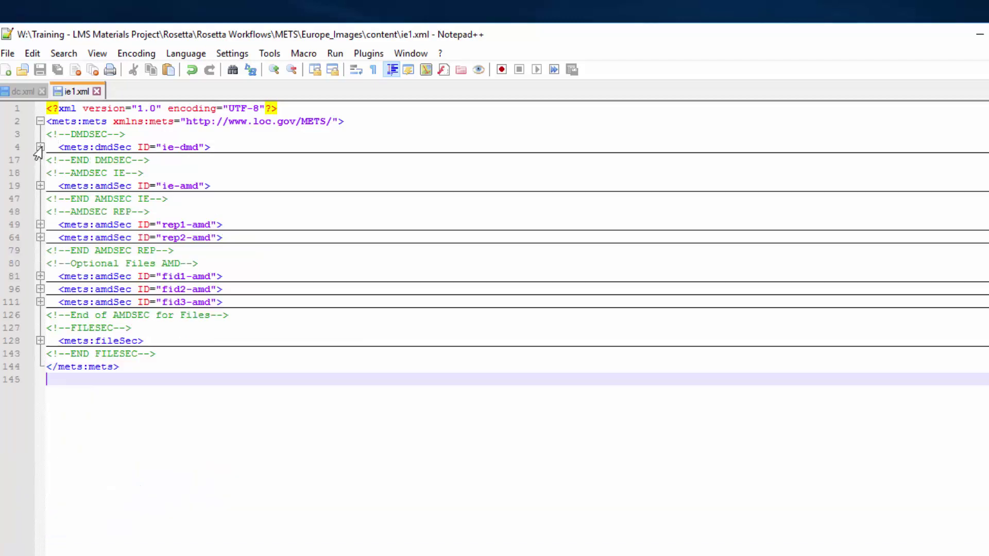
{"action": "left_click", "coordinate": [39, 186]}
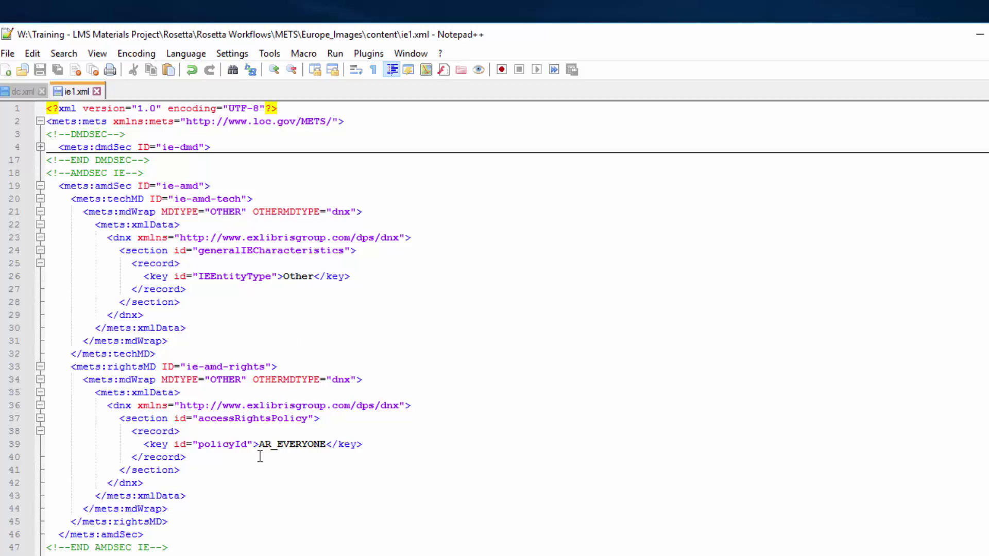
{"action": "left_click", "coordinate": [40, 185]}
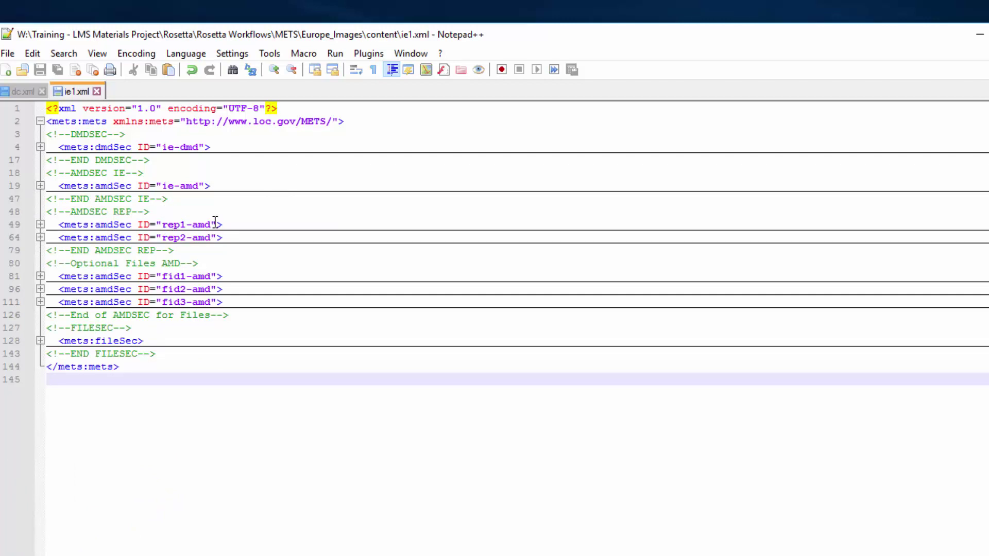
{"action": "left_click", "coordinate": [39, 225]}
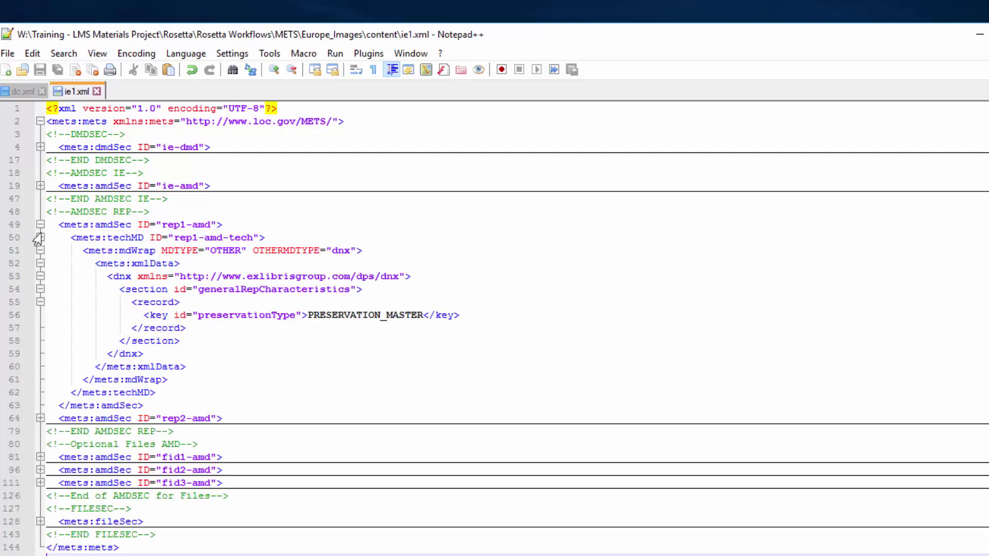
{"action": "left_click", "coordinate": [40, 418]}
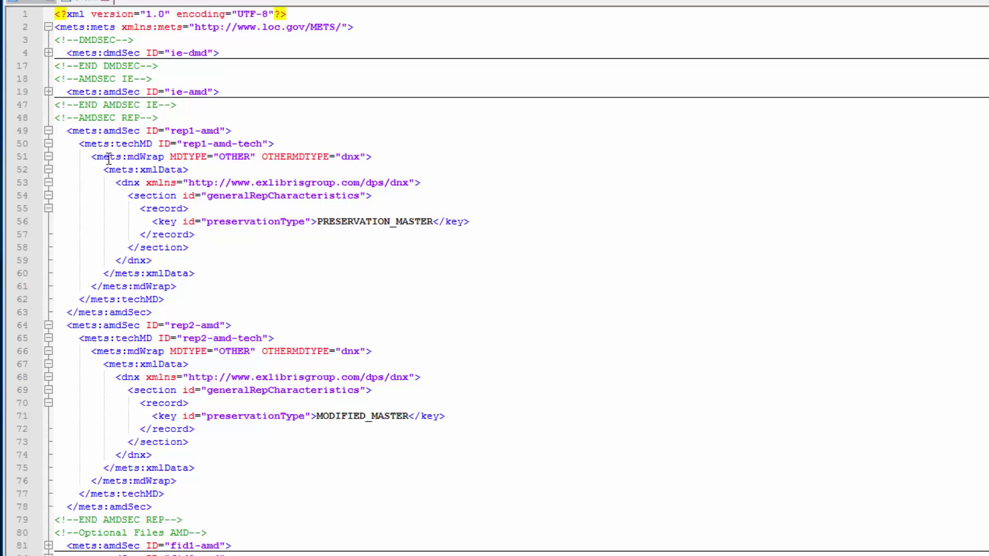
Step: Fold rep1/rep2, inspect the fid1–fid3 and fileSec sections, and fold each back to one line
{"action": "left_click", "coordinate": [47, 130]}
{"action": "left_click", "coordinate": [47, 144]}
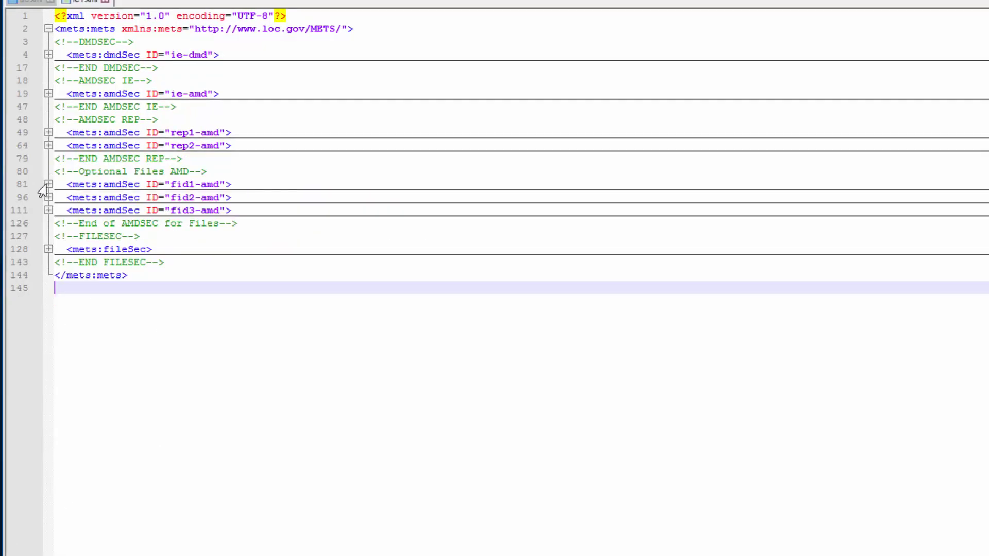
{"action": "left_click", "coordinate": [47, 185]}
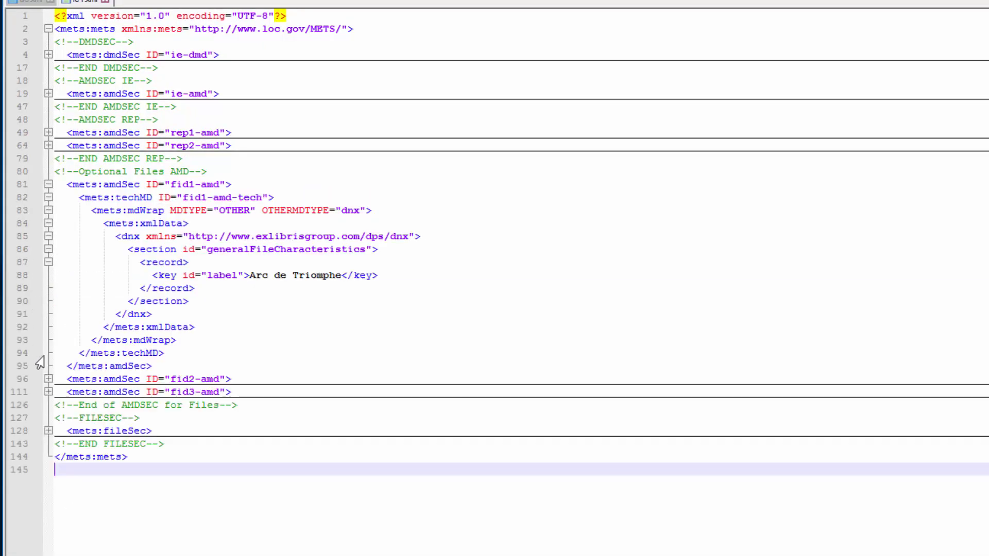
{"action": "left_click", "coordinate": [46, 379]}
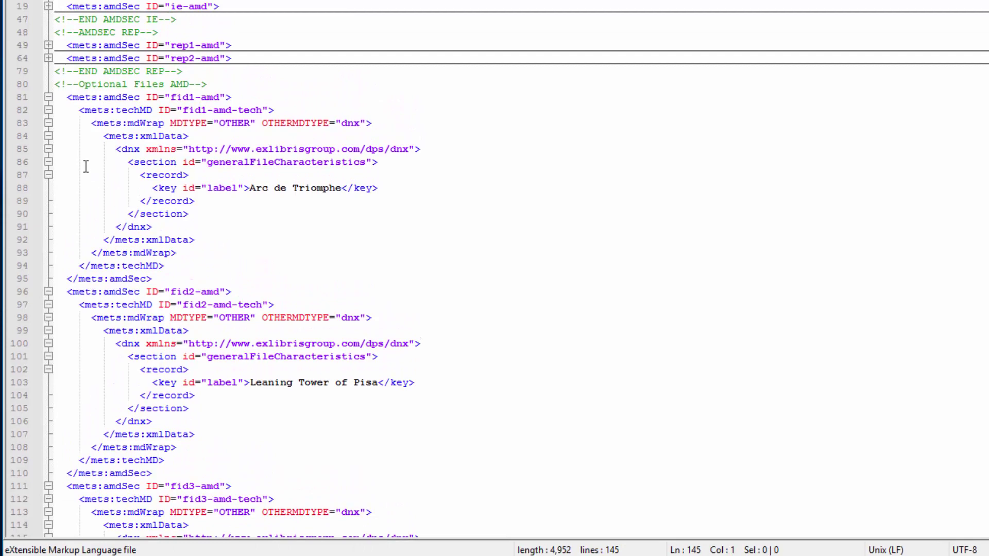
{"action": "left_click", "coordinate": [47, 98]}
{"action": "left_click", "coordinate": [48, 197]}
{"action": "left_click", "coordinate": [48, 211]}
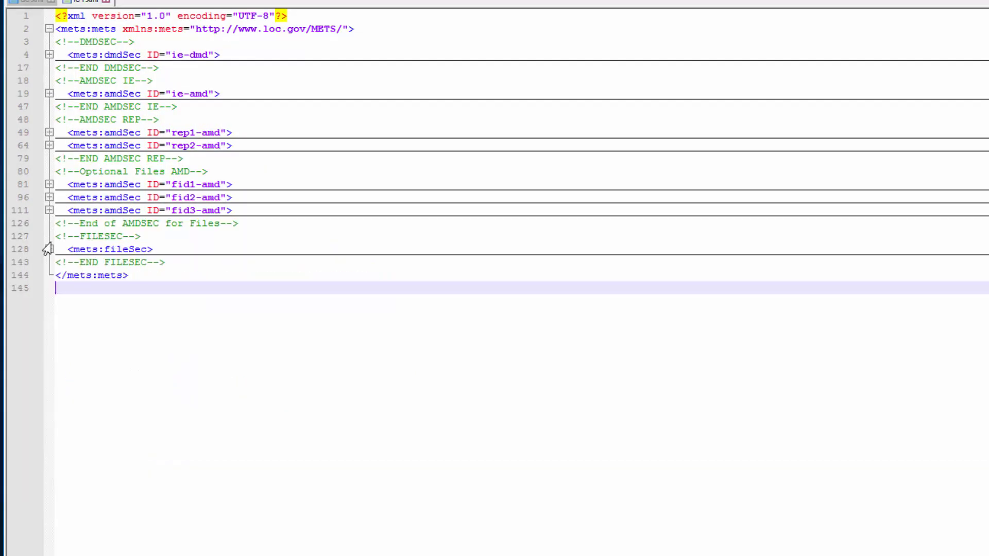
{"action": "left_click", "coordinate": [48, 250]}
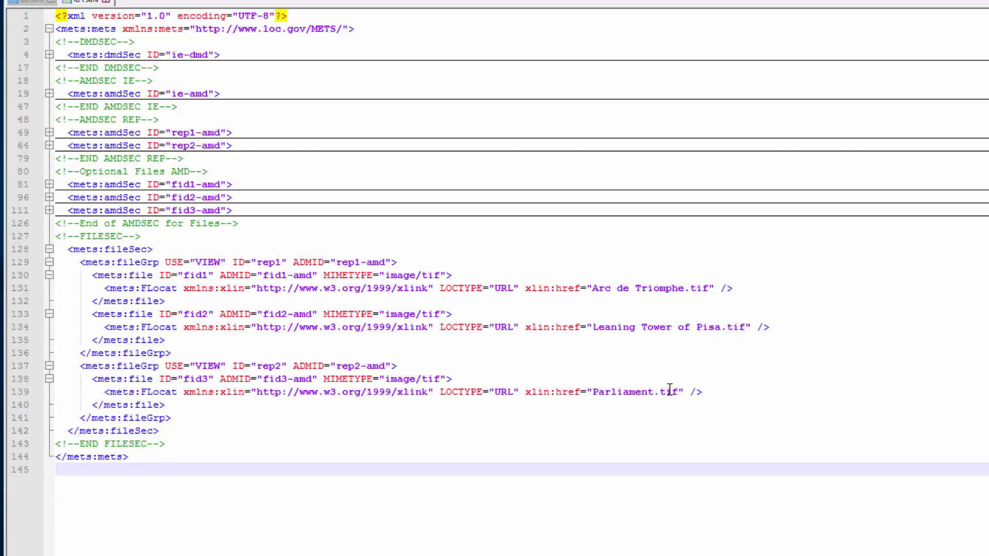
{"action": "left_click", "coordinate": [49, 249]}
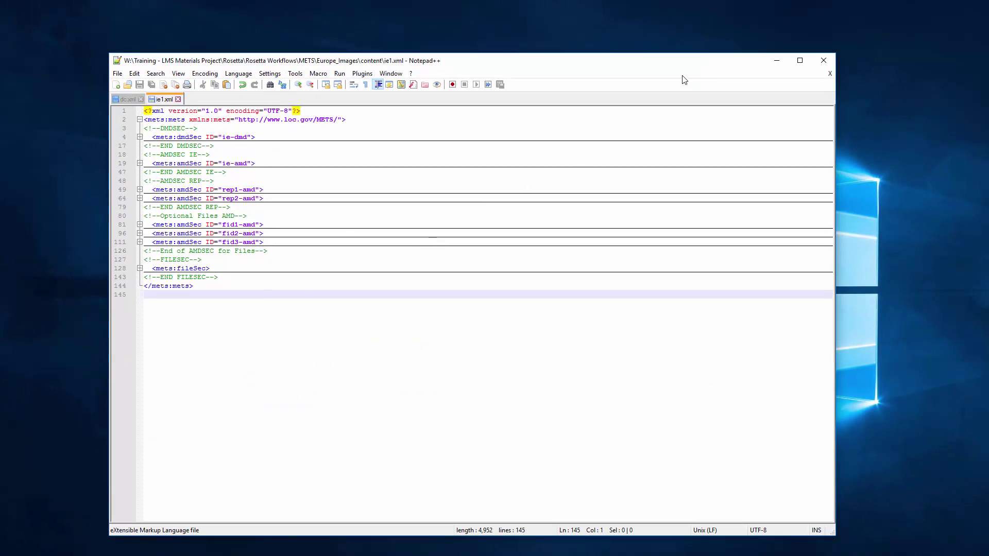
Step: Navigate File Explorer back up to the METS folder and bring WinSCP to the front
{"action": "left_click", "coordinate": [776, 60]}
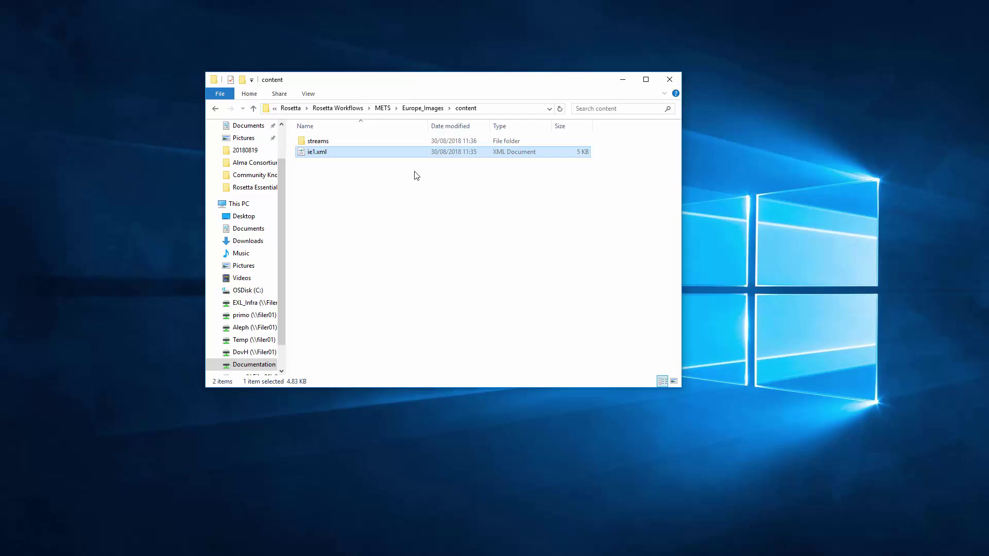
{"action": "left_click", "coordinate": [423, 108]}
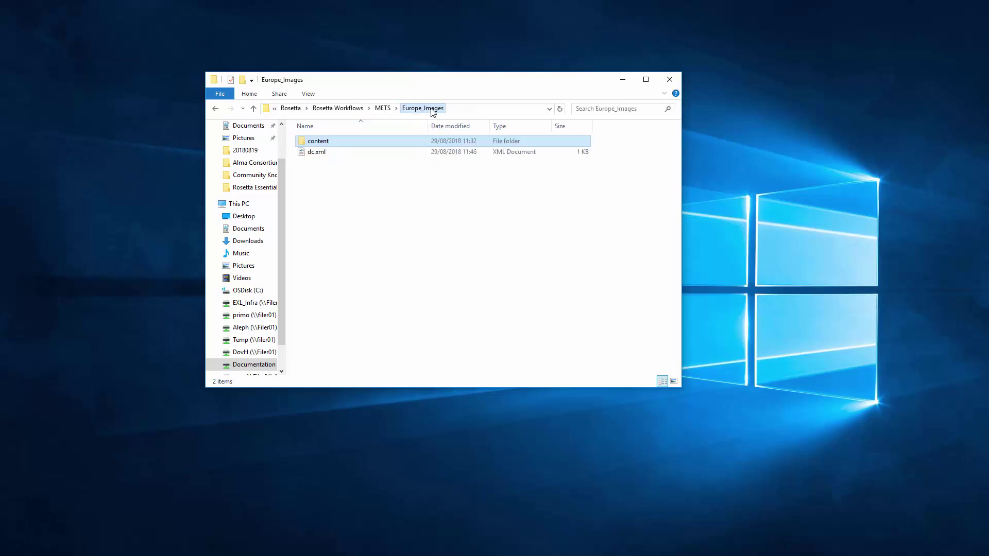
{"action": "left_click", "coordinate": [382, 108]}
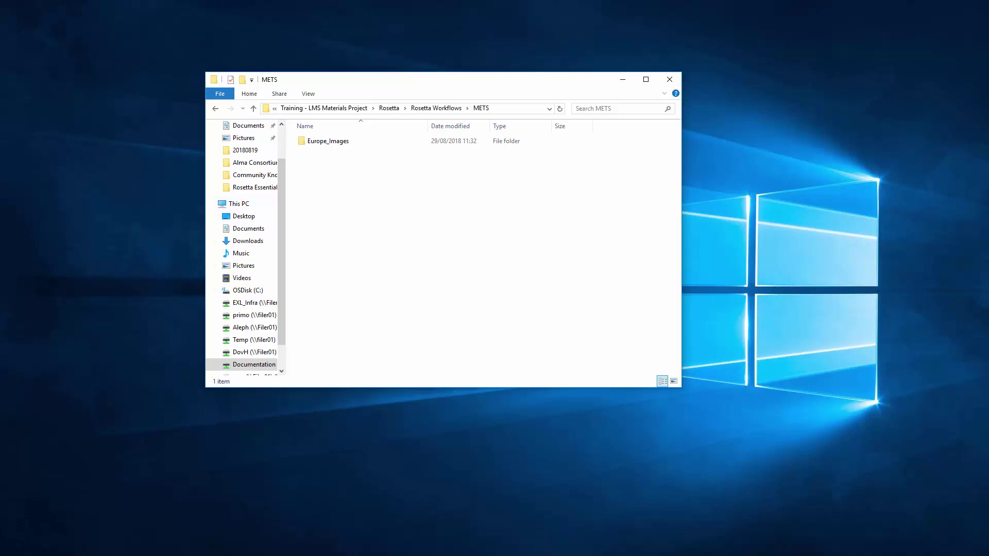
{"action": "key", "text": "alt+Tab"}
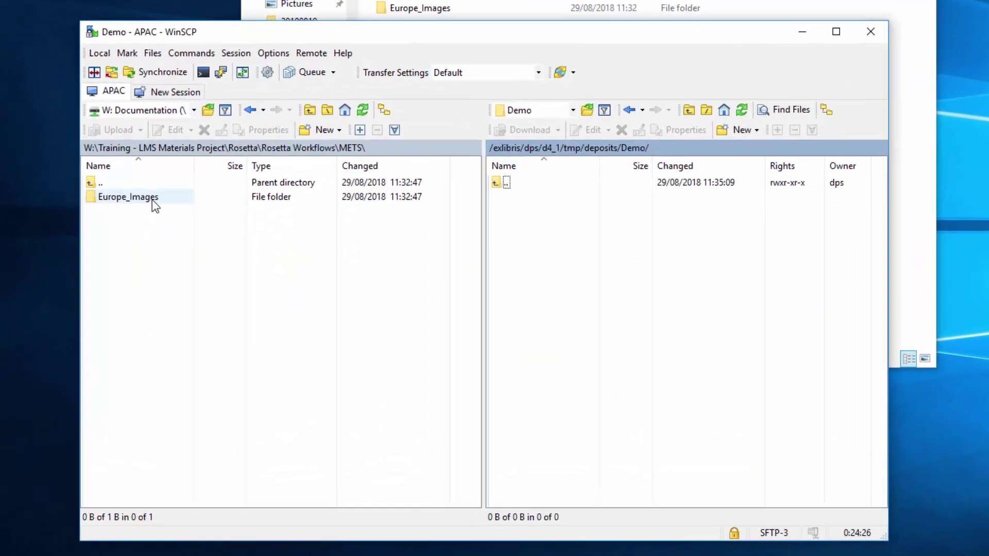
Step: Copy Europe_Images from the local METS pane into the remote Demo deposits directory and confirm
{"action": "left_click_drag", "start_coordinate": [152, 203], "coordinate": [616, 311]}
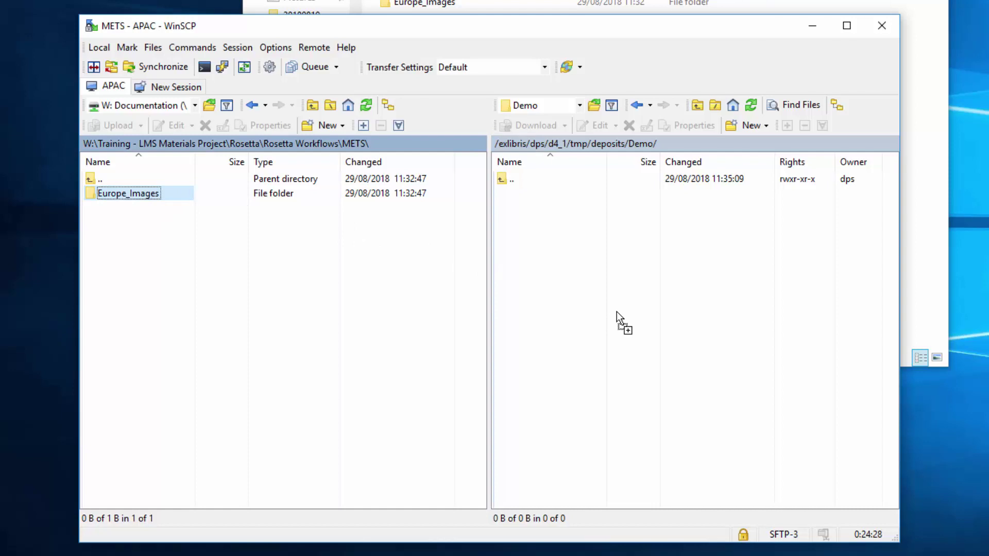
{"action": "left_click", "coordinate": [535, 330]}
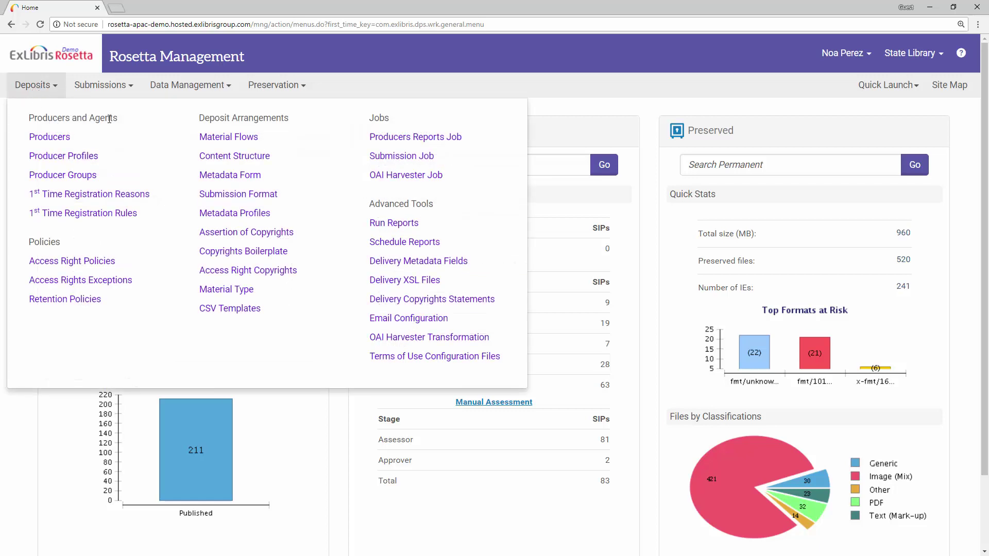
Step: Review the Rosetta METS deposit material flow: METS content structure, Internal.NFS submission format
{"action": "left_click", "coordinate": [208, 137]}
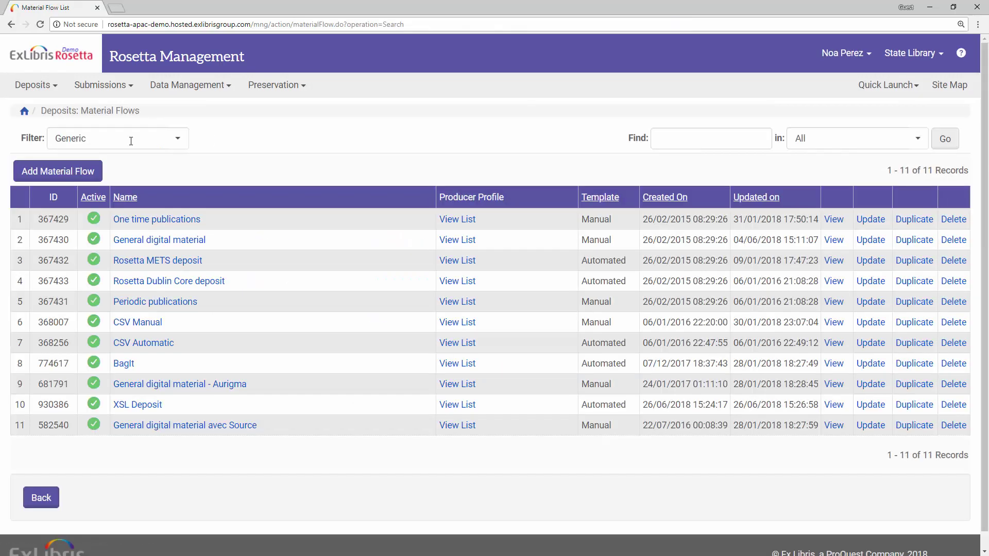
{"action": "left_click", "coordinate": [132, 261]}
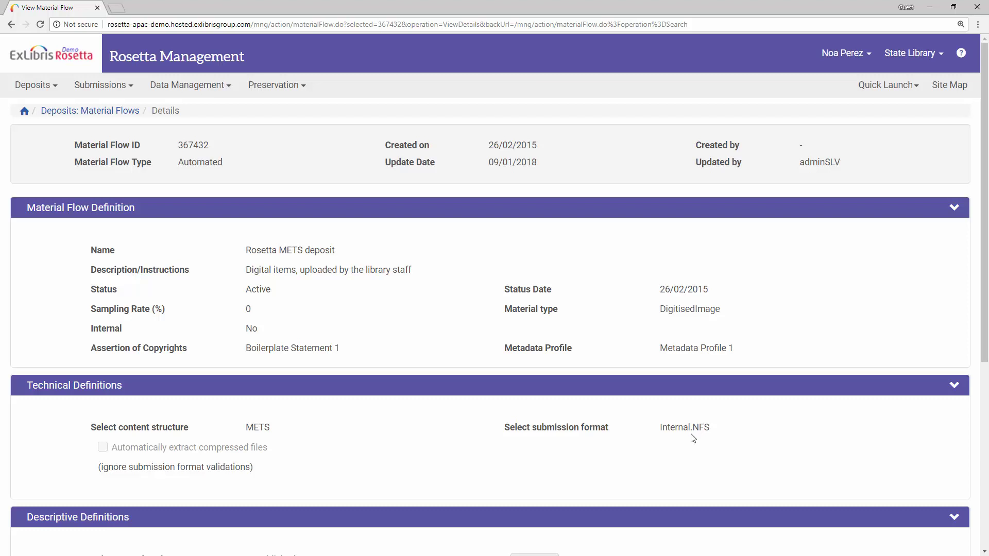
{"action": "left_click", "coordinate": [40, 85]}
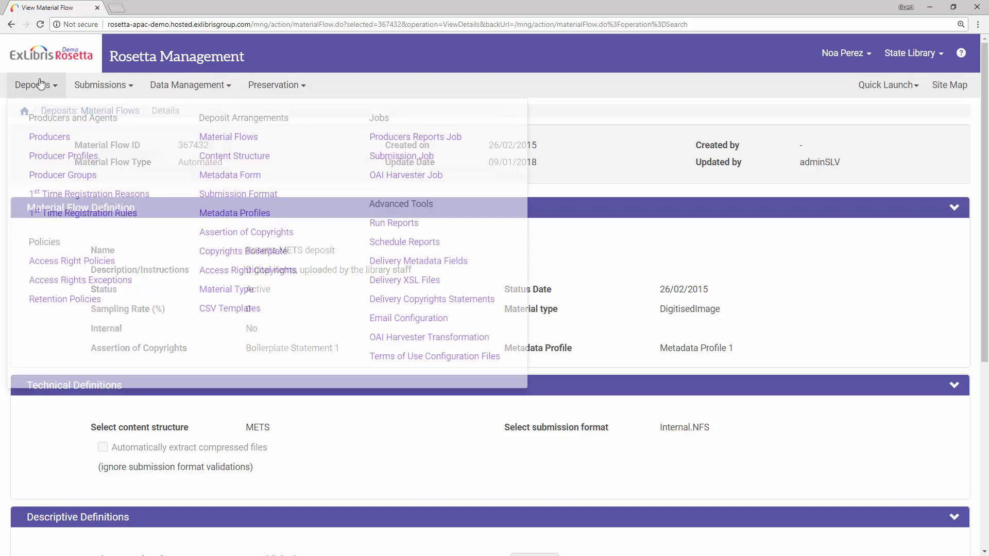
Step: Verify Internal.NFS submission format's NFS path is /exlibris/dps/d4_1/tmp/deposits/Demo, then return home
{"action": "left_click", "coordinate": [212, 199]}
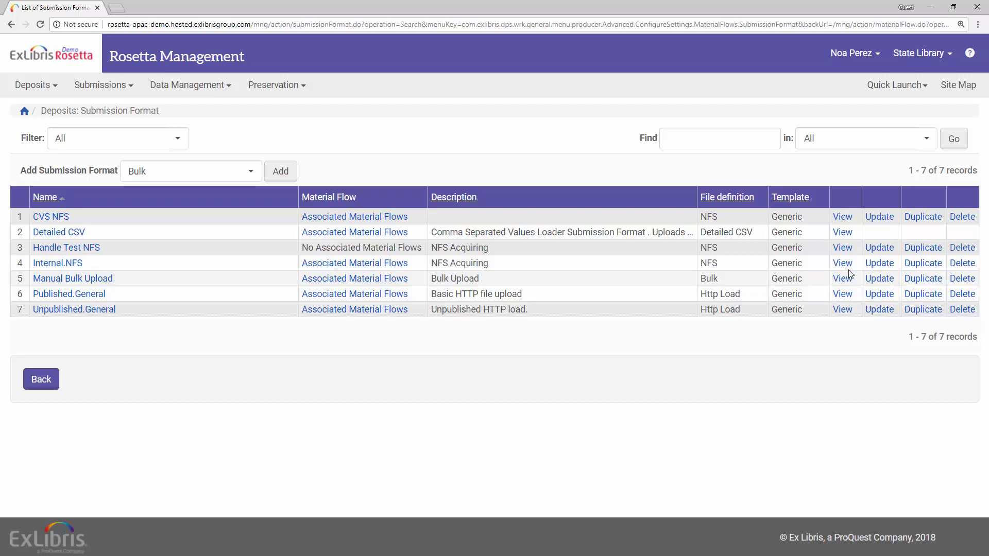
{"action": "left_click", "coordinate": [879, 263]}
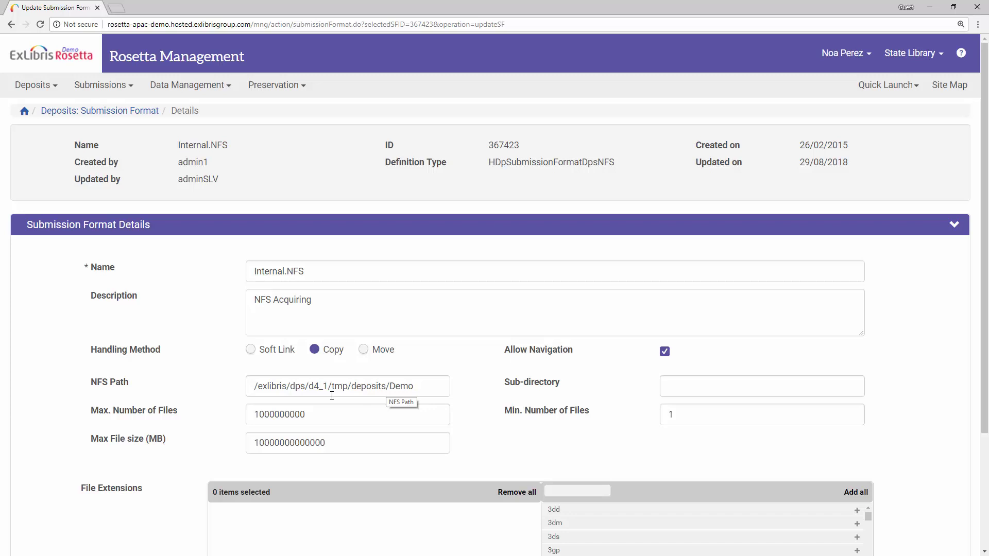
{"action": "left_click", "coordinate": [86, 53]}
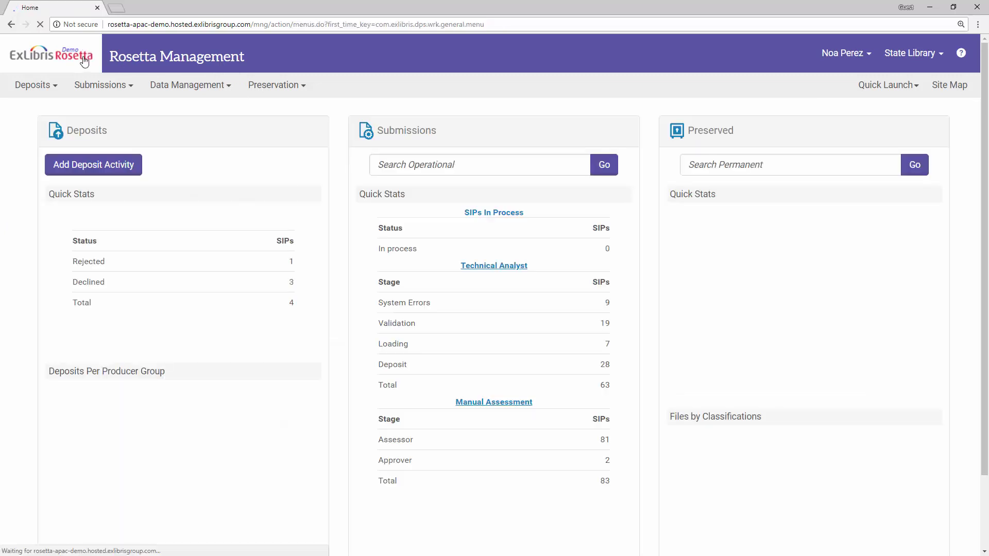
Step: Submit a Rosetta METS deposit of the Europe_Images sub-directory
{"action": "left_click", "coordinate": [54, 166]}
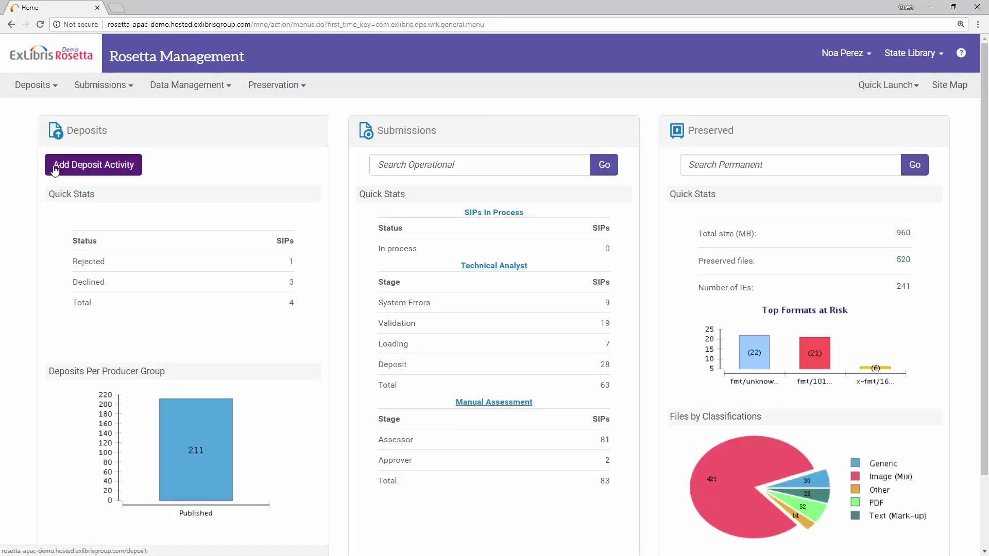
{"action": "left_click", "coordinate": [54, 165]}
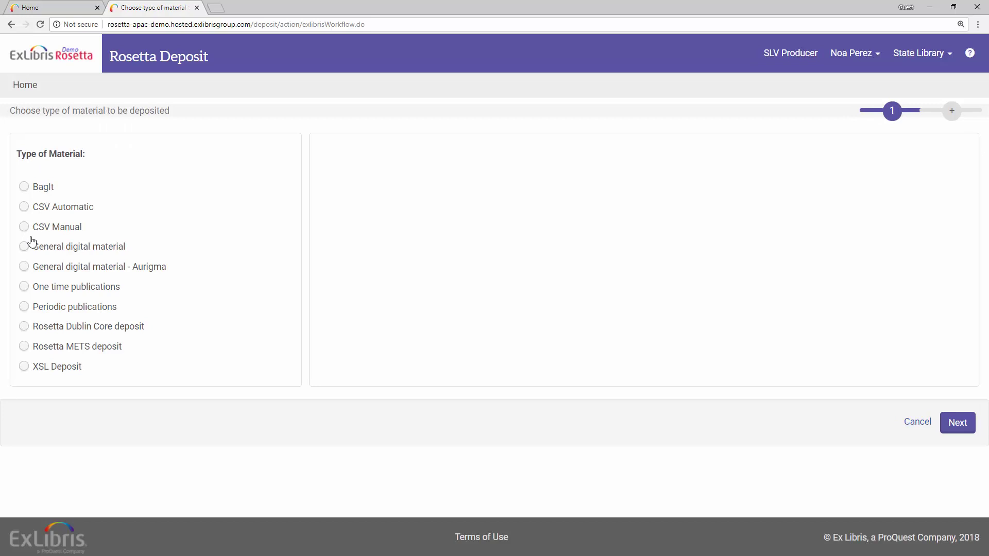
{"action": "left_click", "coordinate": [24, 347]}
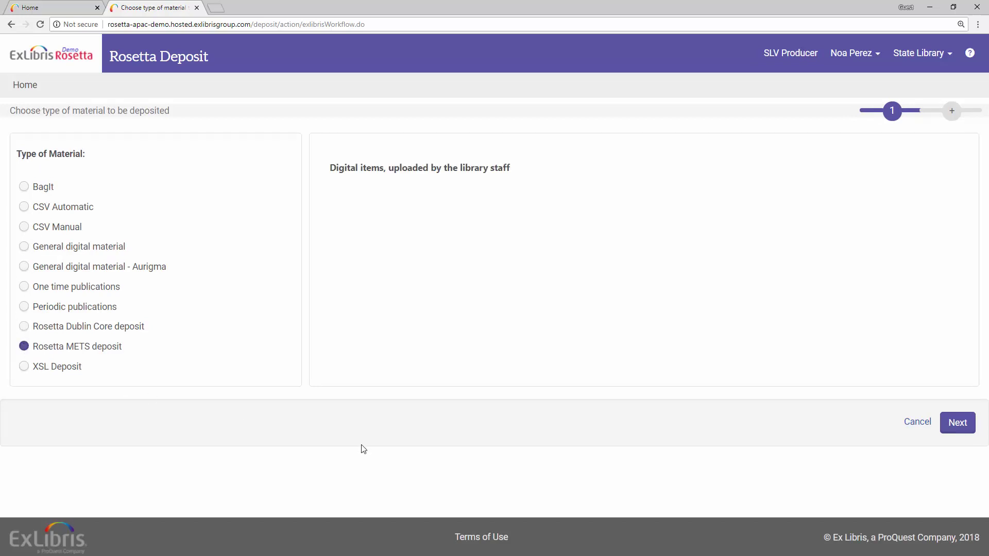
{"action": "left_click", "coordinate": [946, 428]}
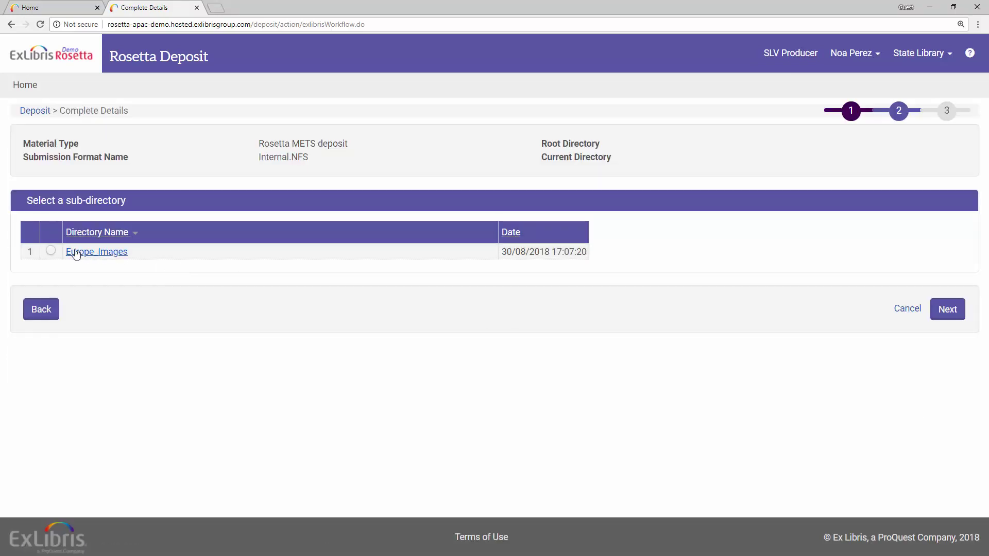
{"action": "left_click", "coordinate": [50, 251]}
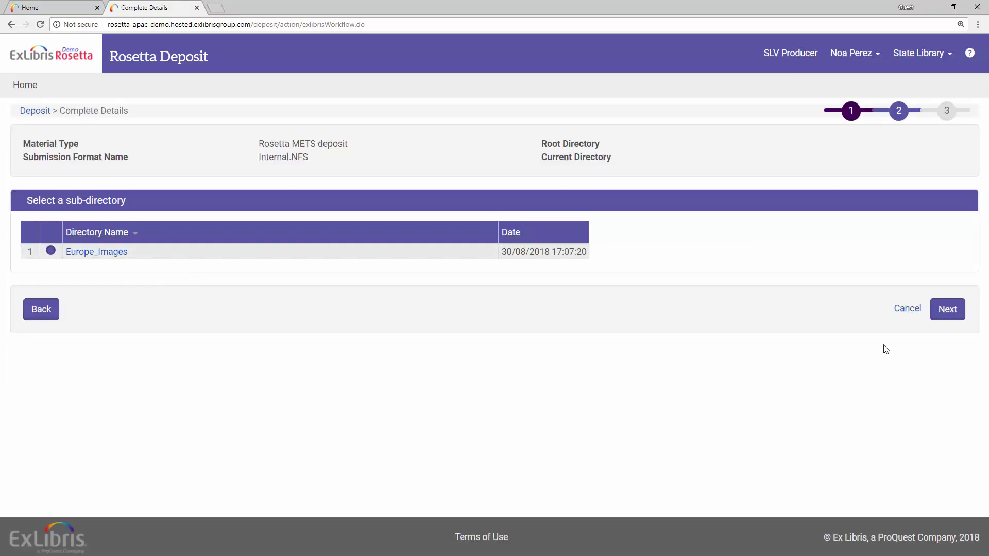
{"action": "left_click", "coordinate": [939, 314]}
{"action": "left_click", "coordinate": [942, 289]}
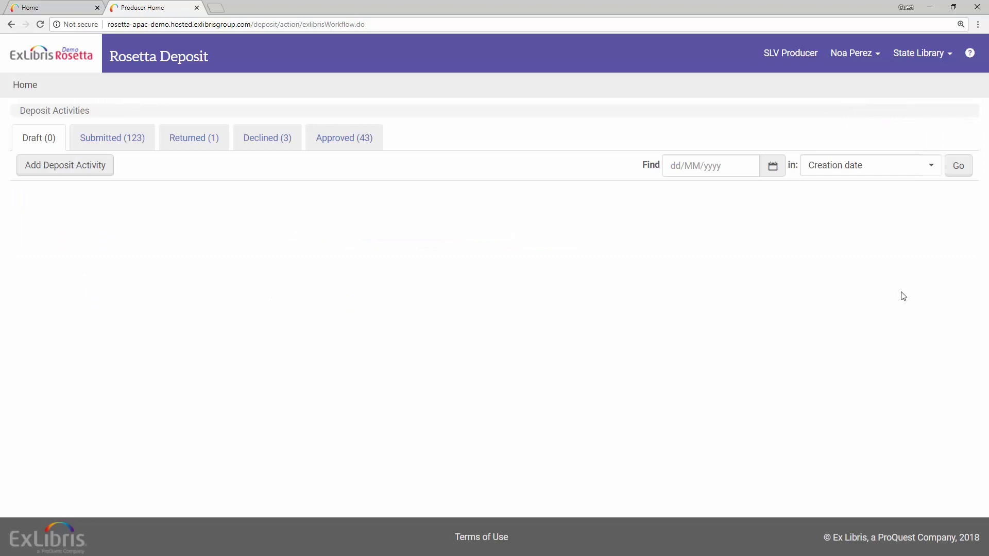
Step: Find the new deposit in the Submitted list and copy its SIP ID 637
{"action": "left_click", "coordinate": [135, 140]}
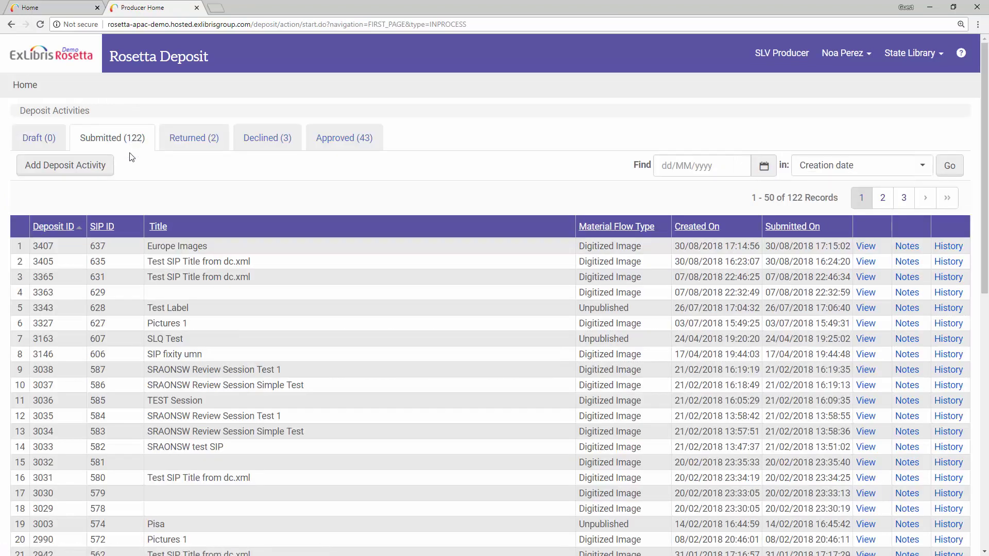
{"action": "double_click", "coordinate": [97, 246]}
{"action": "right_click", "coordinate": [98, 246]}
Step: Copy SIP ID 637 and search for it in Search Operational on the Rosetta home page
{"action": "left_click", "coordinate": [106, 253]}
{"action": "left_click", "coordinate": [71, 6]}
{"action": "left_click", "coordinate": [393, 164]}
{"action": "right_click", "coordinate": [394, 164]}
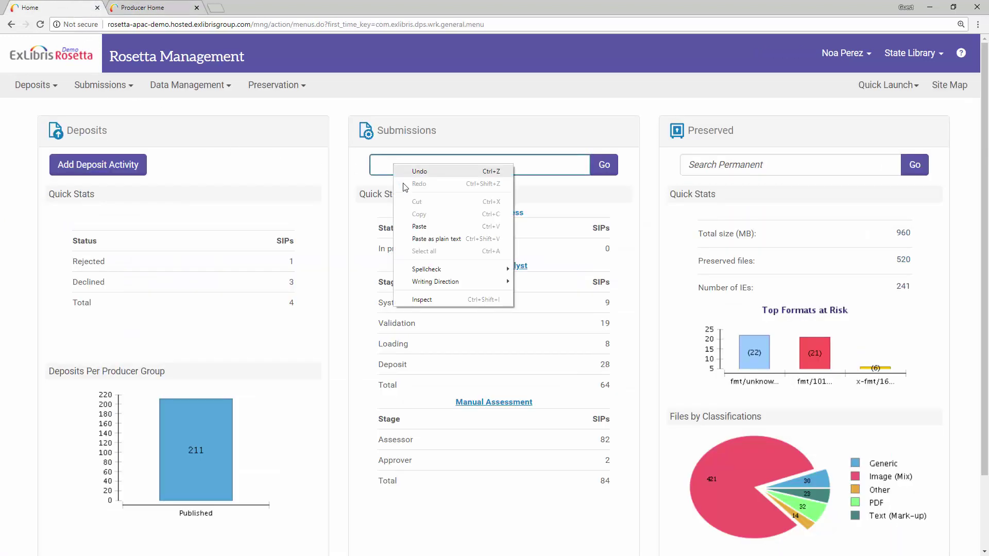
{"action": "left_click", "coordinate": [415, 227]}
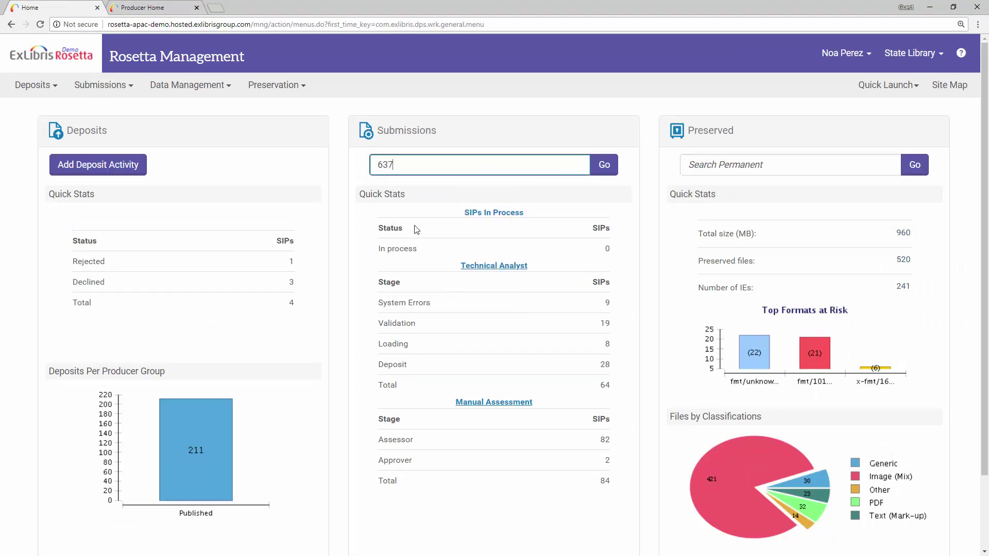
{"action": "left_click", "coordinate": [606, 164]}
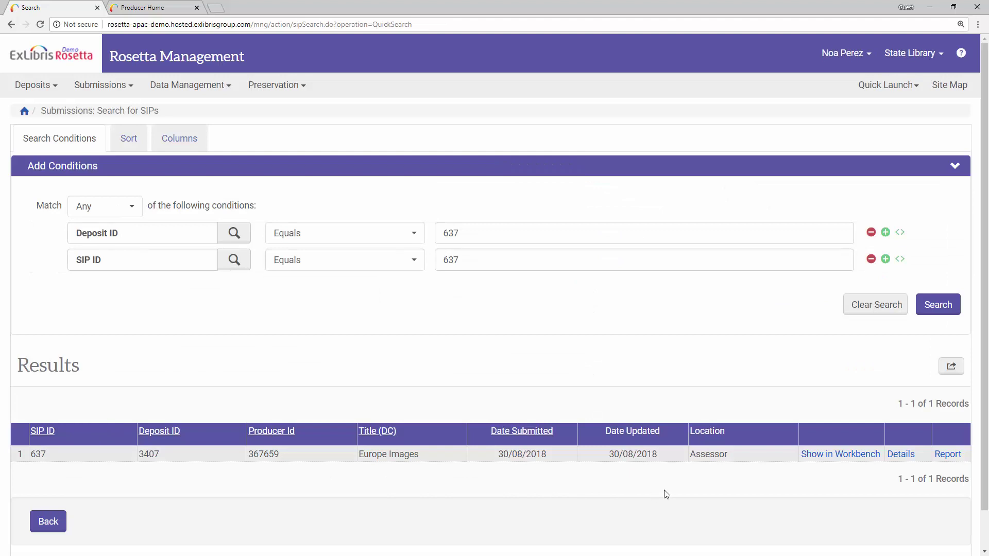
Step: Open SIP 637 in the workbench, edit the Europe Images IE, and view it in the viewer
{"action": "left_click", "coordinate": [820, 457]}
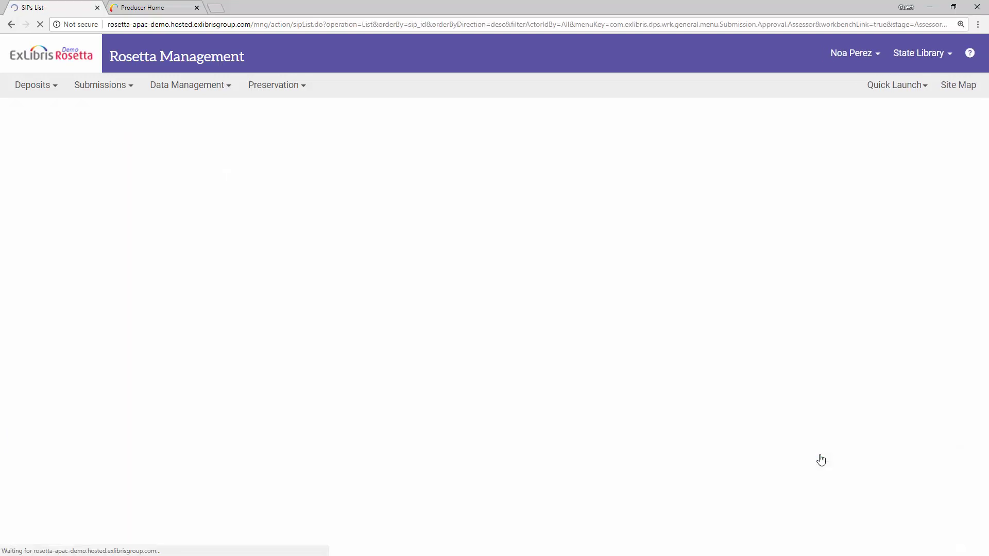
{"action": "left_click", "coordinate": [910, 225]}
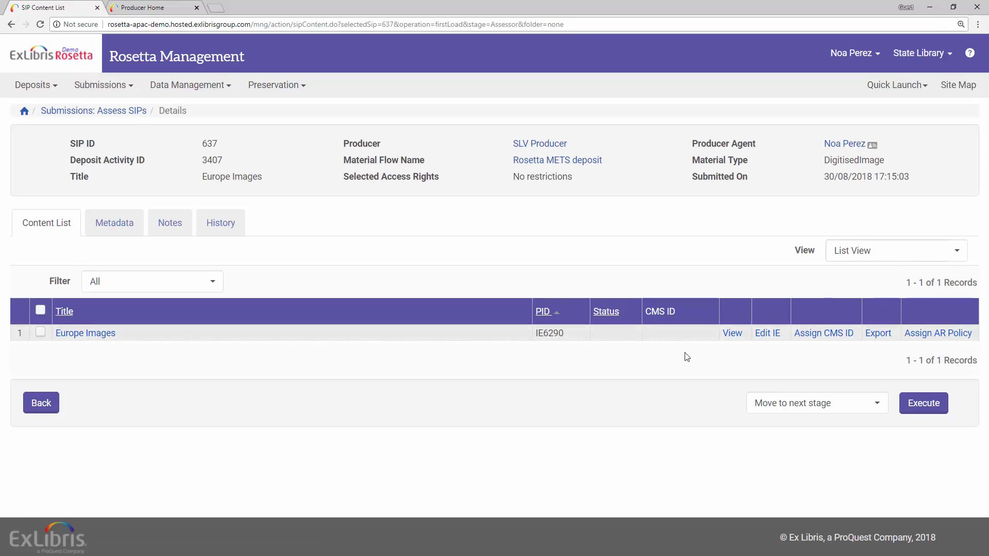
{"action": "left_click", "coordinate": [768, 335]}
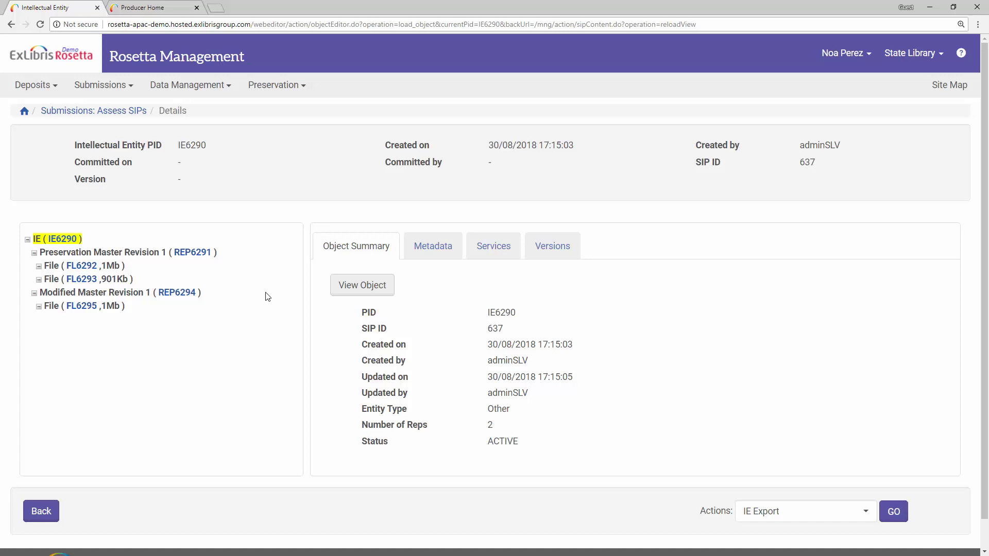
{"action": "left_click", "coordinate": [344, 291]}
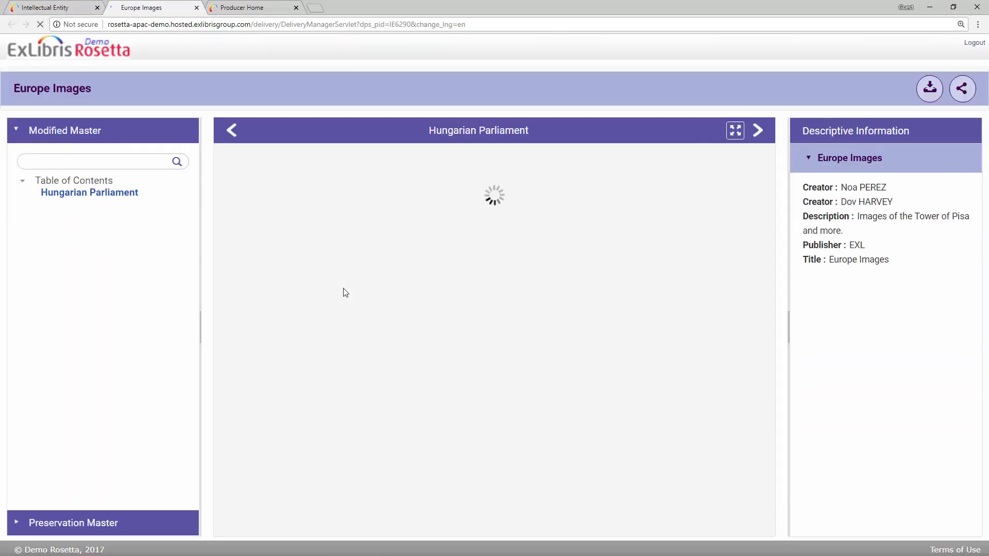